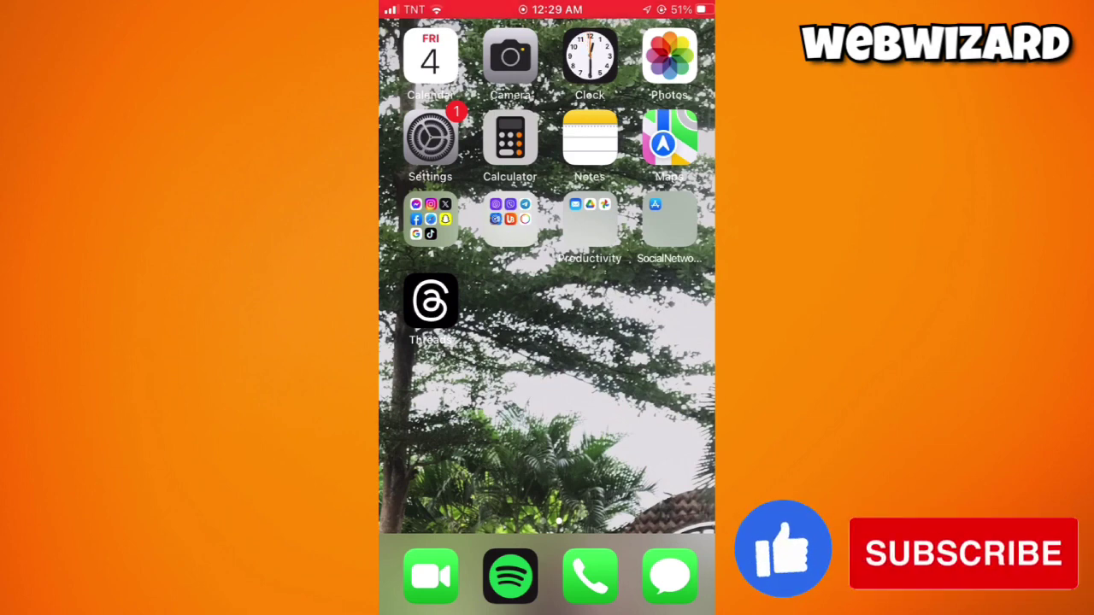
{"action": "left_click", "coordinate": [429, 139]}
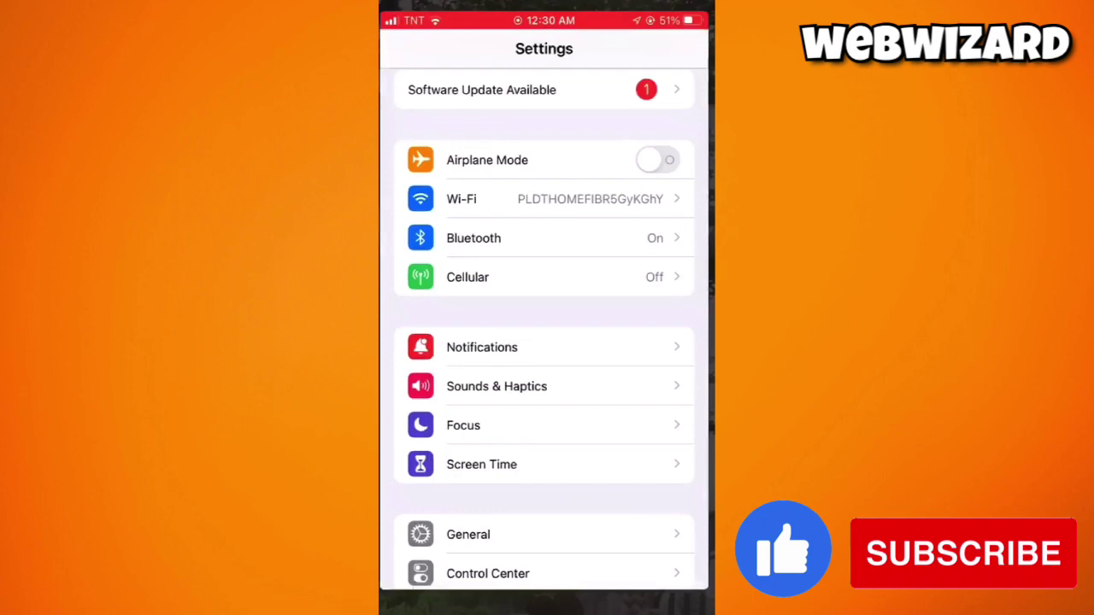
{"action": "left_click", "coordinate": [470, 546]}
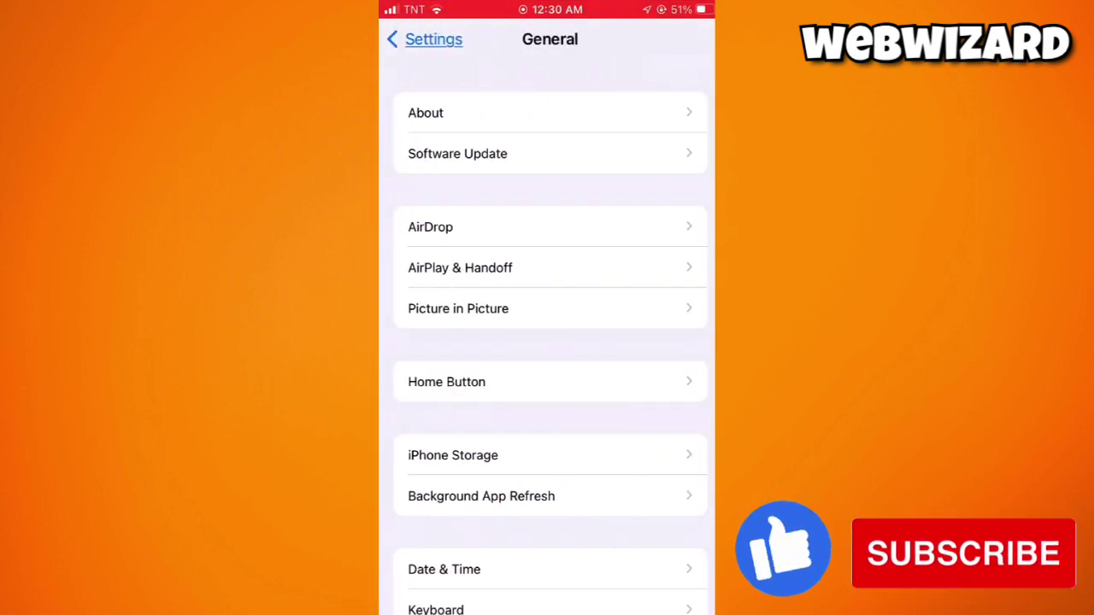
{"action": "scroll", "coordinate": [547, 342], "scroll_direction": "down", "scroll_amount": 4}
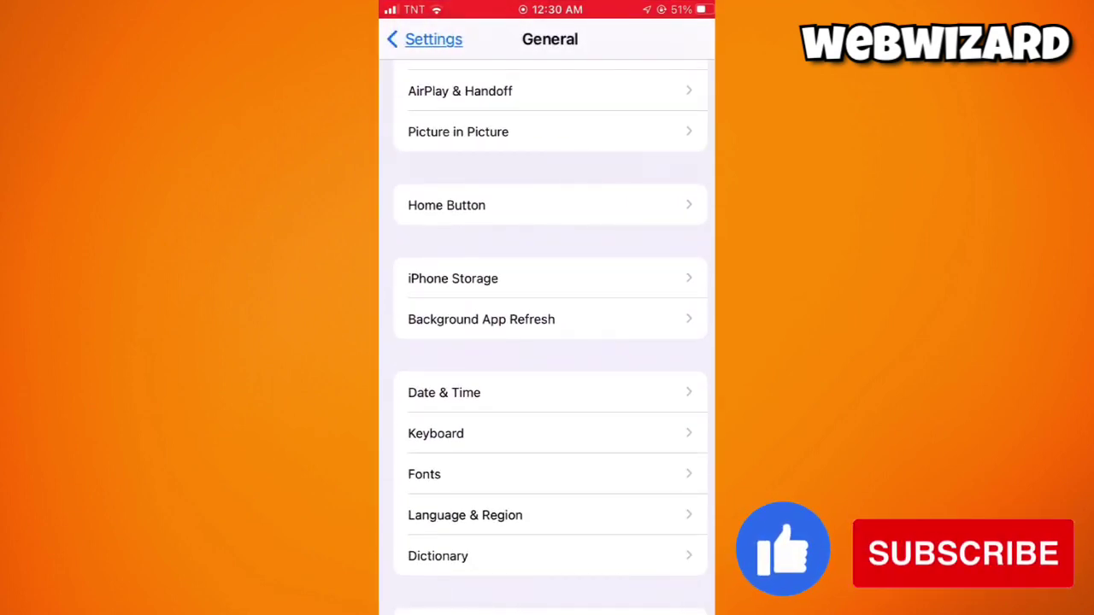
{"action": "left_click", "coordinate": [443, 392]}
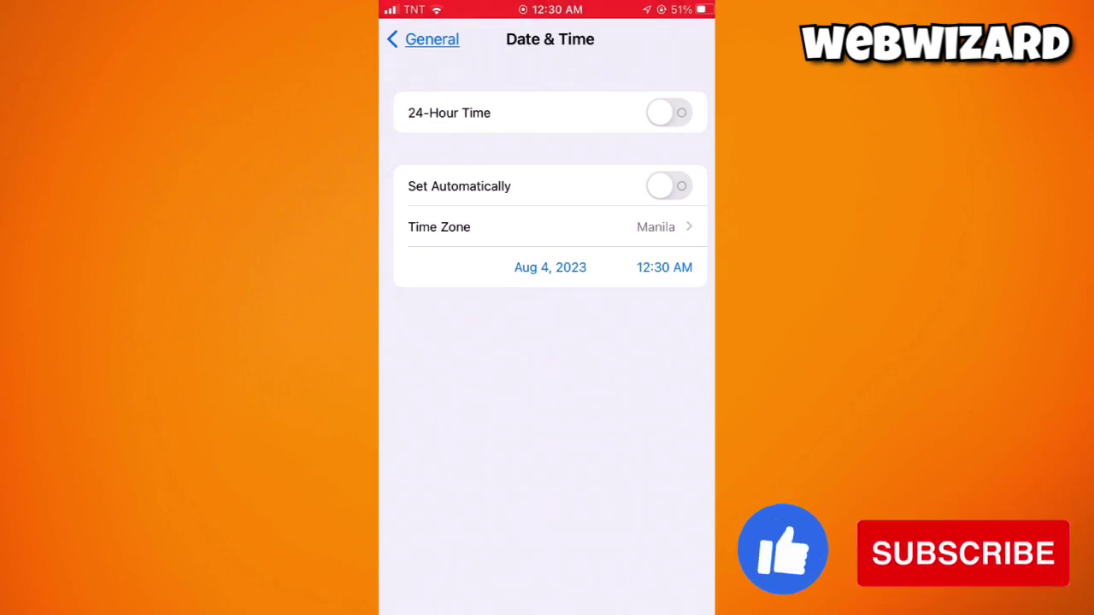
{"action": "left_click", "coordinate": [423, 39]}
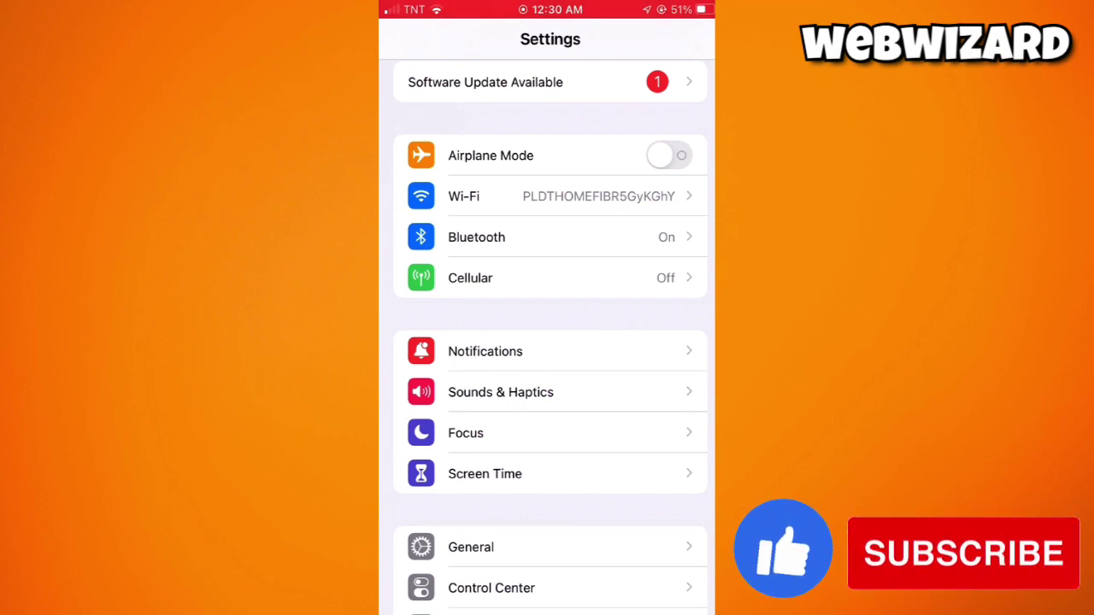
{"action": "left_click", "coordinate": [470, 547]}
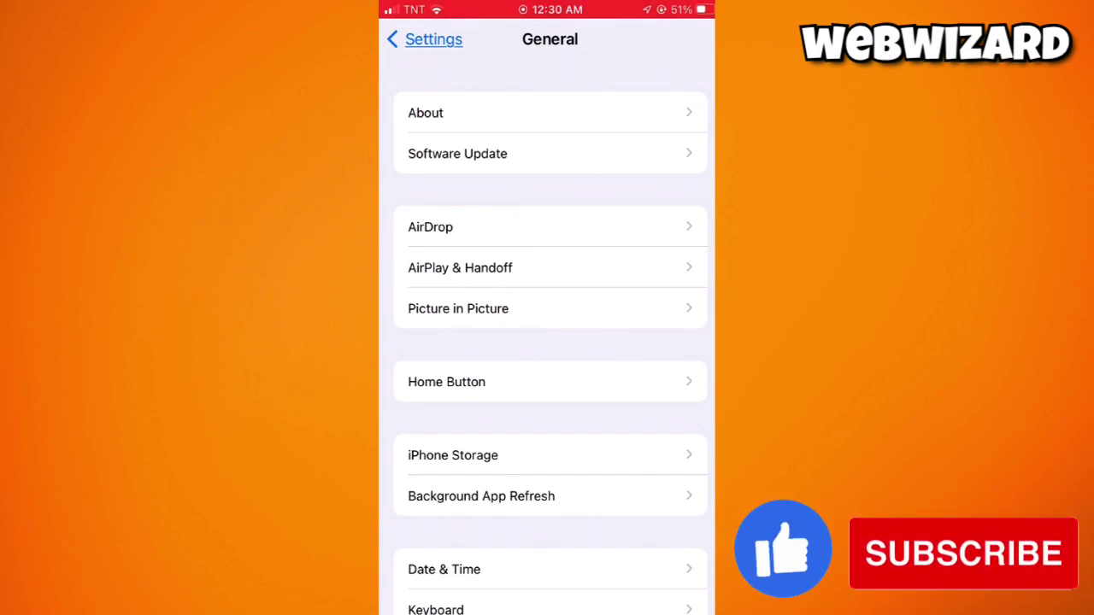
{"action": "left_click", "coordinate": [457, 154]}
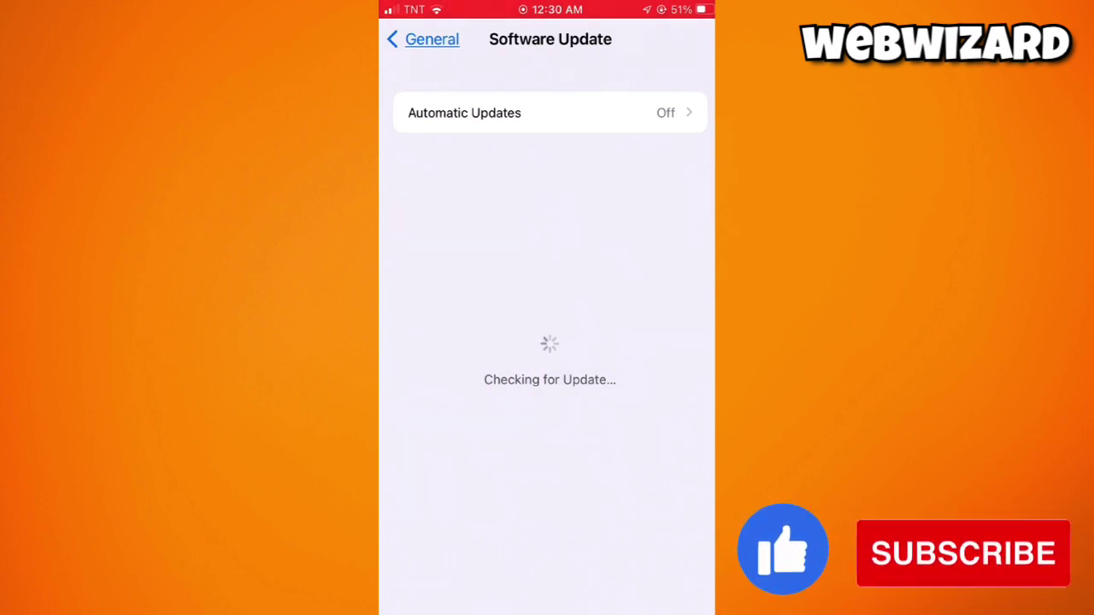
{"action": "left_click", "coordinate": [425, 40]}
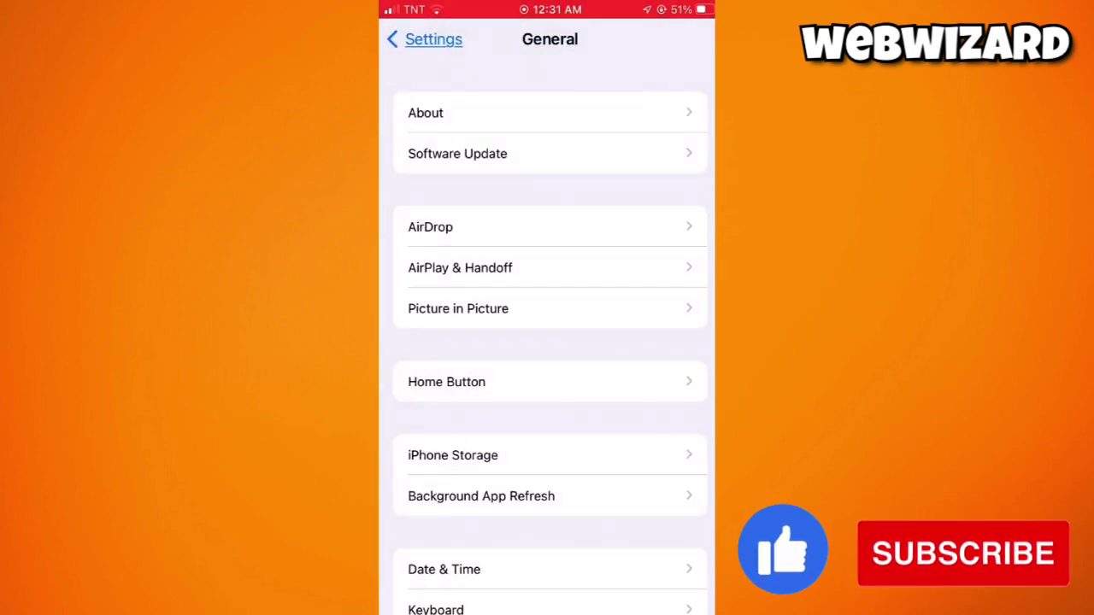
{"action": "left_click", "coordinate": [425, 40]}
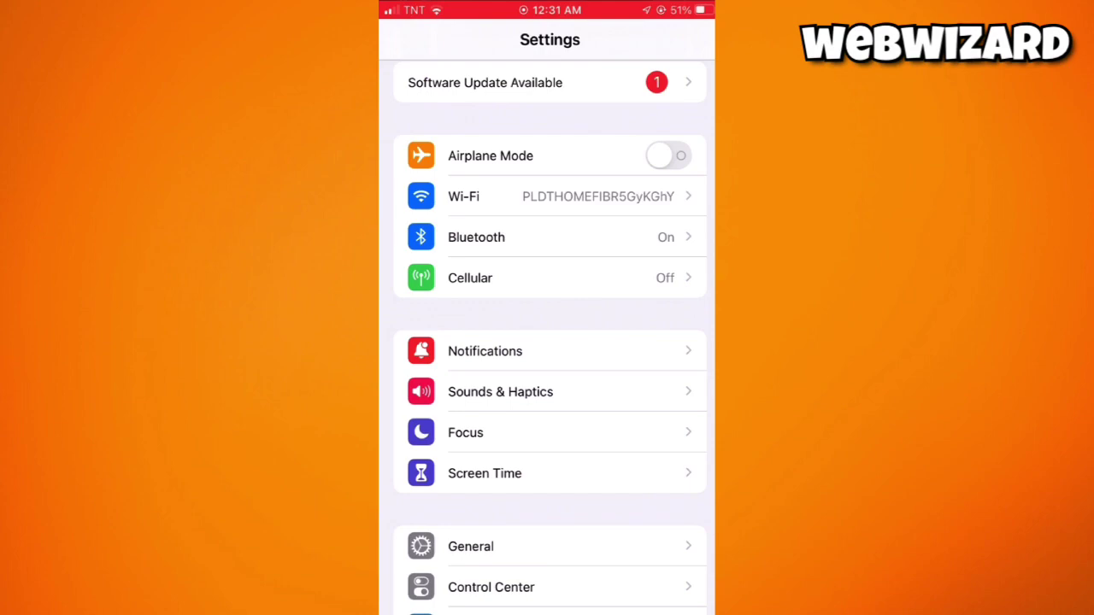
{"action": "key", "text": "super"}
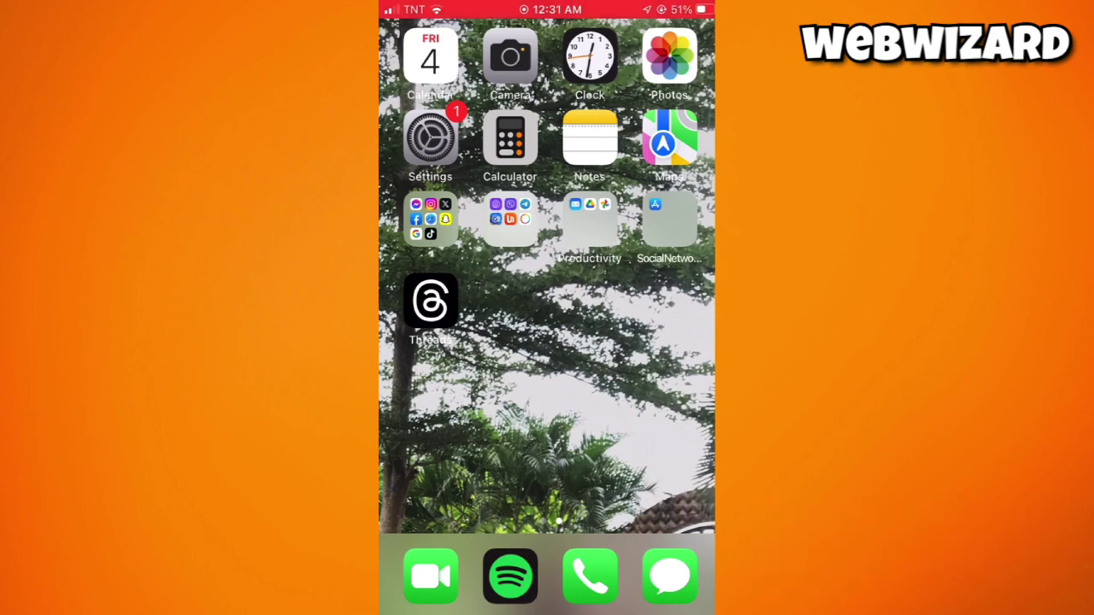
- Reopen Settings, view General > Transfer or Reset iPhone, then return to the General list
{"action": "left_click", "coordinate": [429, 138]}
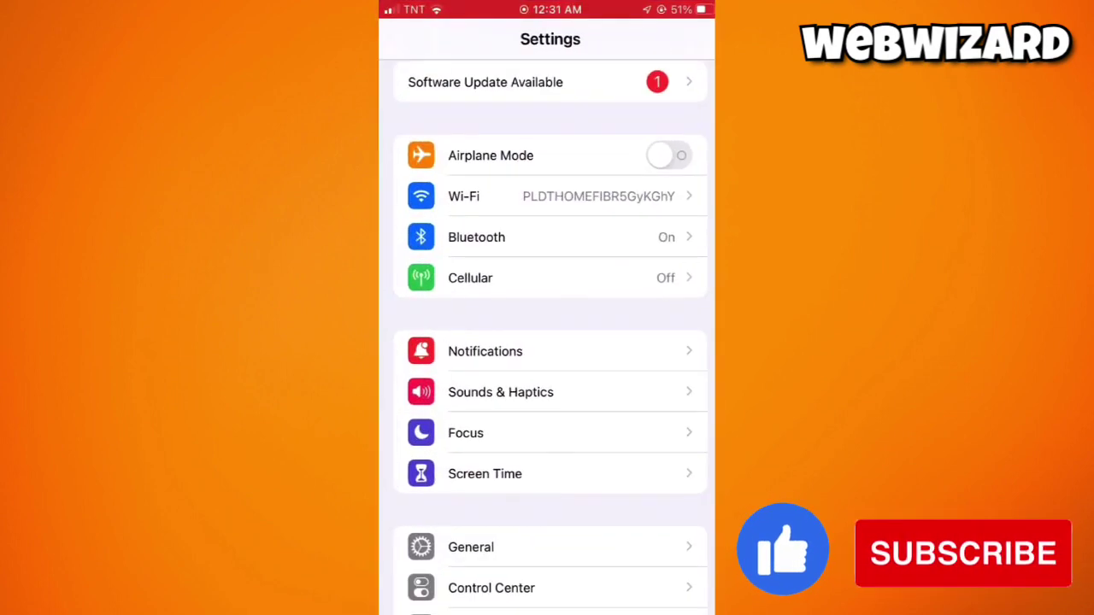
{"action": "left_click", "coordinate": [471, 546]}
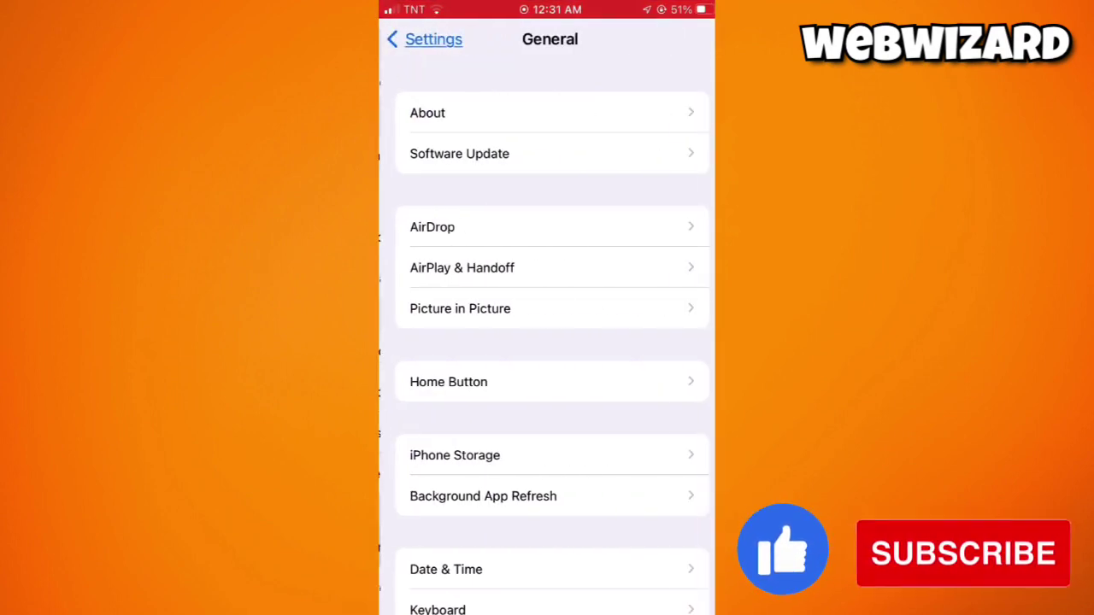
{"action": "scroll", "coordinate": [546, 342], "scroll_direction": "down", "scroll_amount": 5}
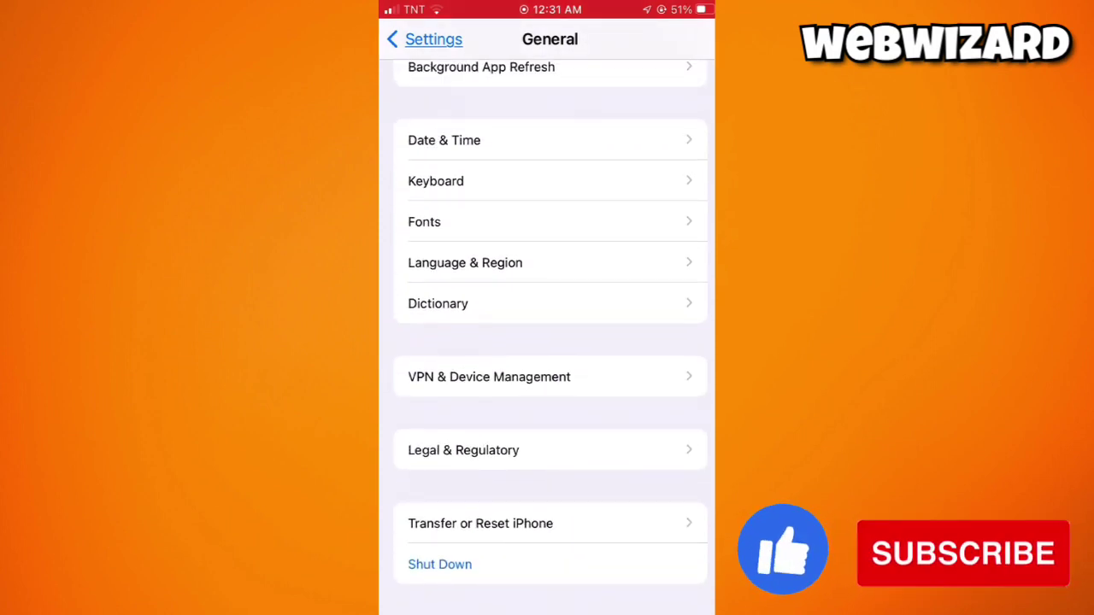
{"action": "scroll", "coordinate": [550, 321], "scroll_direction": "up", "scroll_amount": 5}
{"action": "scroll", "coordinate": [550, 332], "scroll_direction": "up", "scroll_amount": 3}
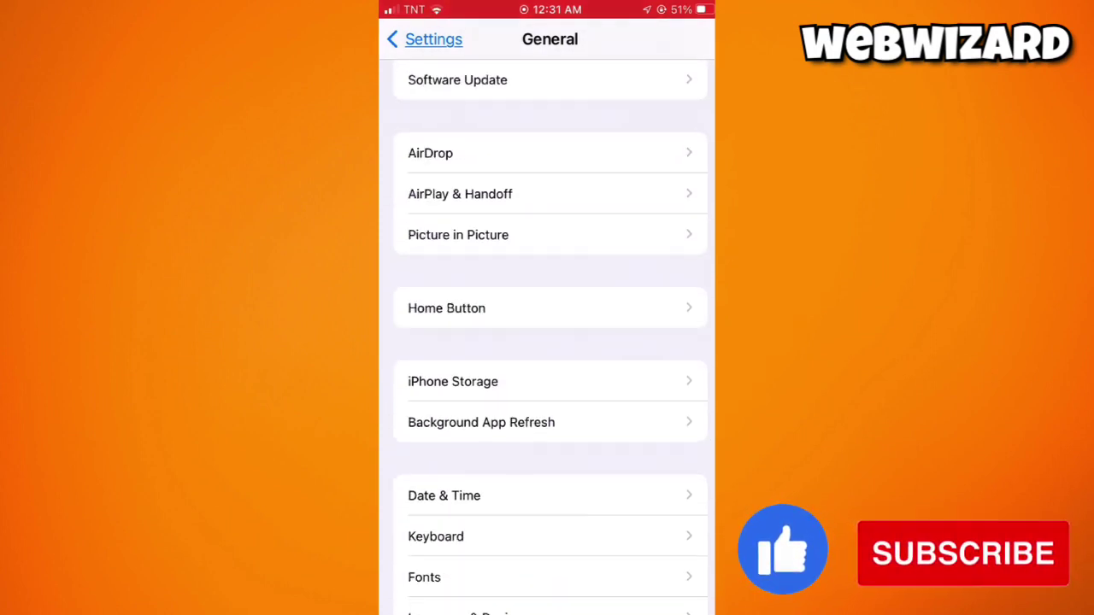
{"action": "scroll", "coordinate": [546, 342], "scroll_direction": "down", "scroll_amount": 10}
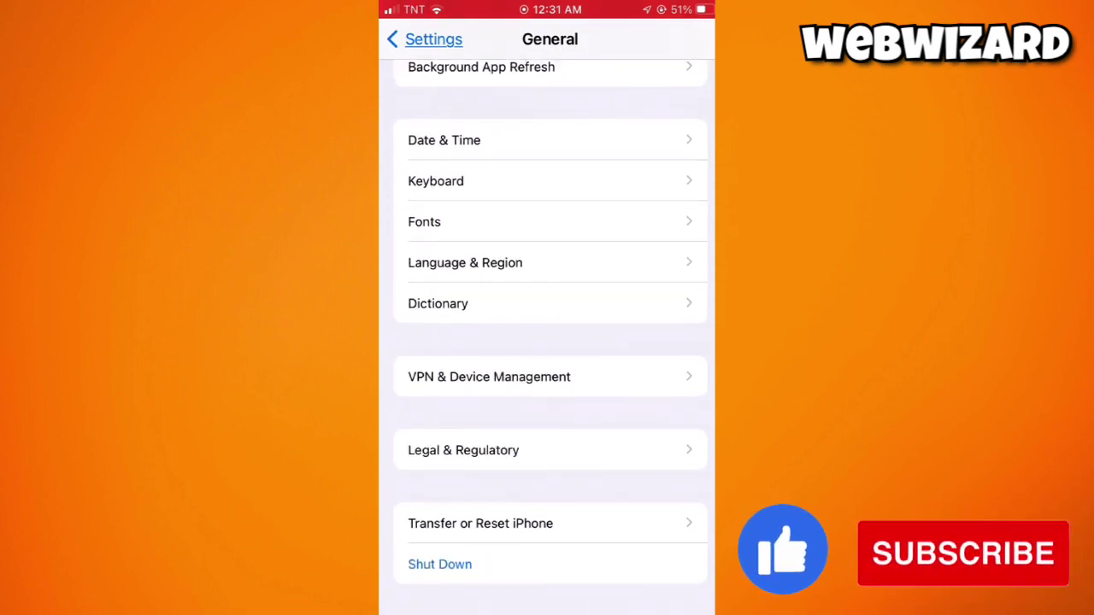
{"action": "left_click", "coordinate": [481, 522]}
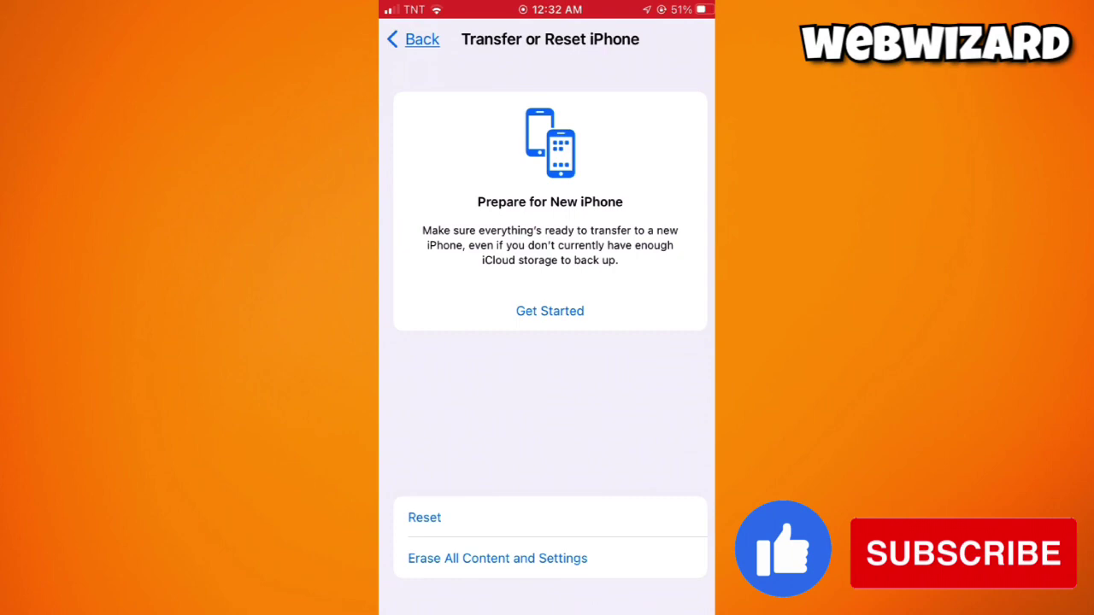
{"action": "left_click", "coordinate": [422, 39]}
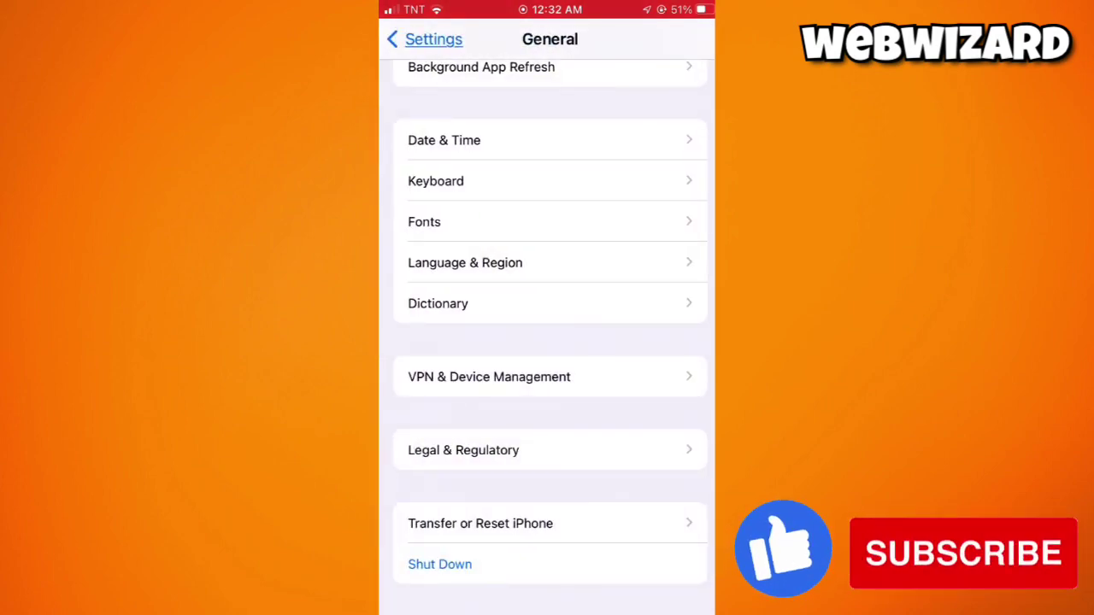
- Swipe up to close Settings and show the home screen's app grid and dock
{"action": "left_click_drag", "start_coordinate": [547, 609], "coordinate": [546, 342]}
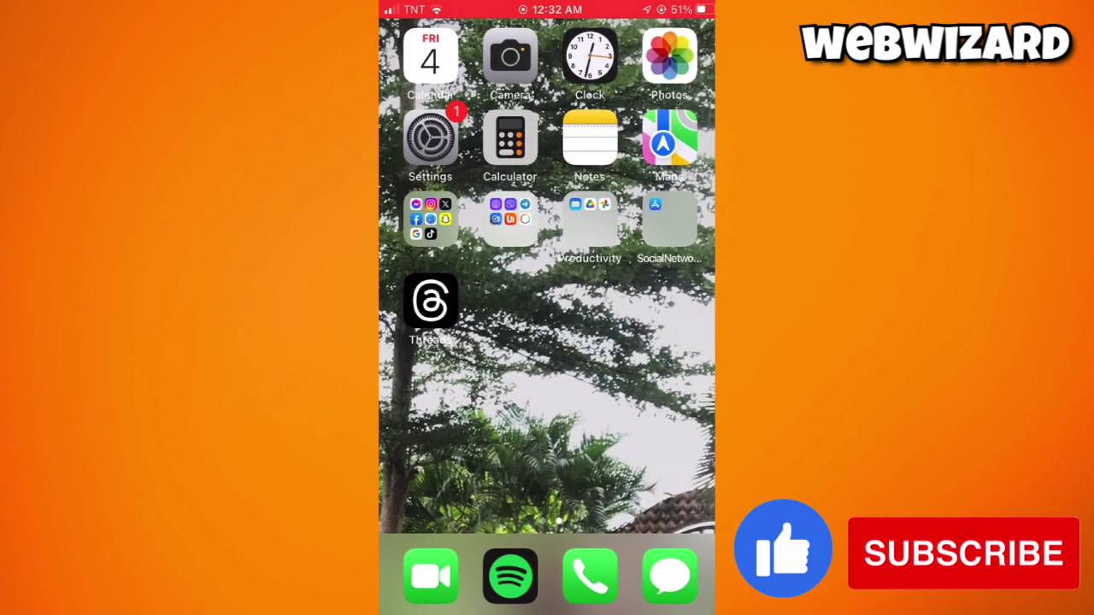